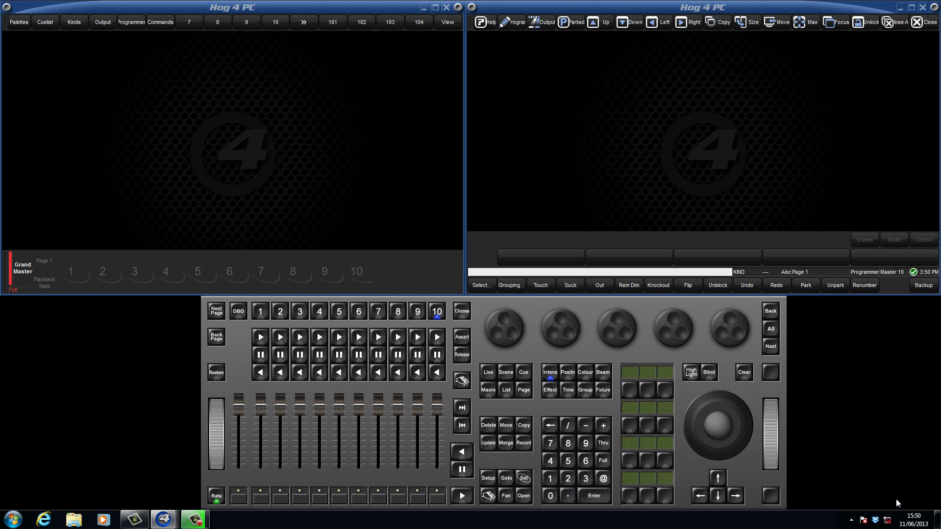
Clear the programmer and open the Fixture window
click(486, 477)
click(486, 477)
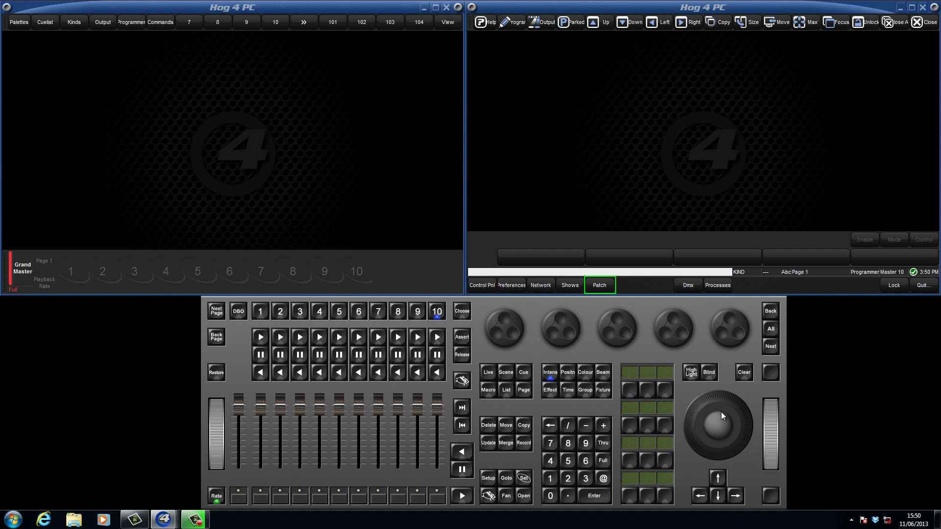
click(743, 374)
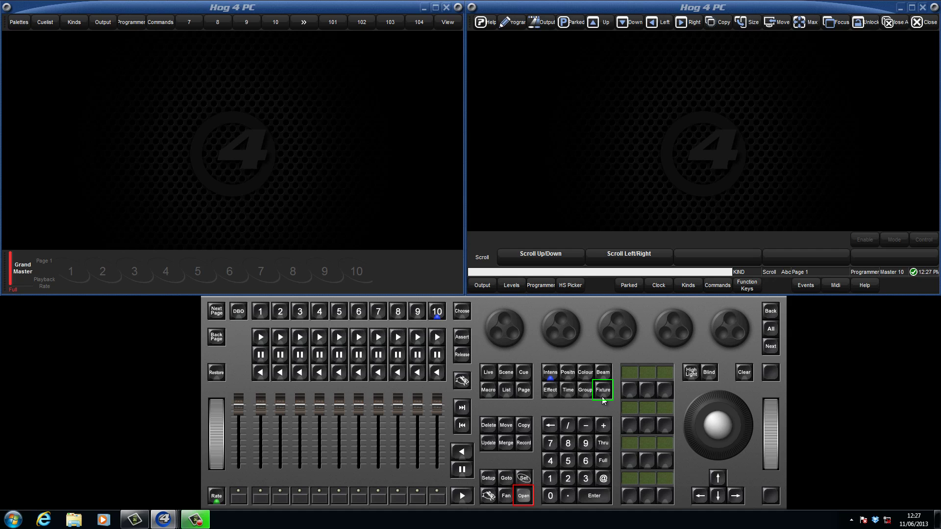
click(603, 394)
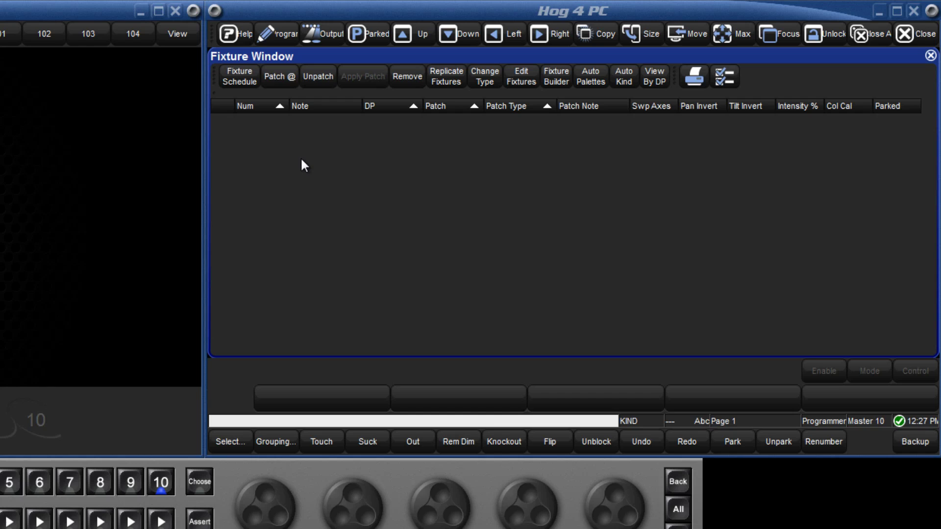
In the fixture schedule, set the count of High End SolaSpot LED fixtures to 5
click(240, 77)
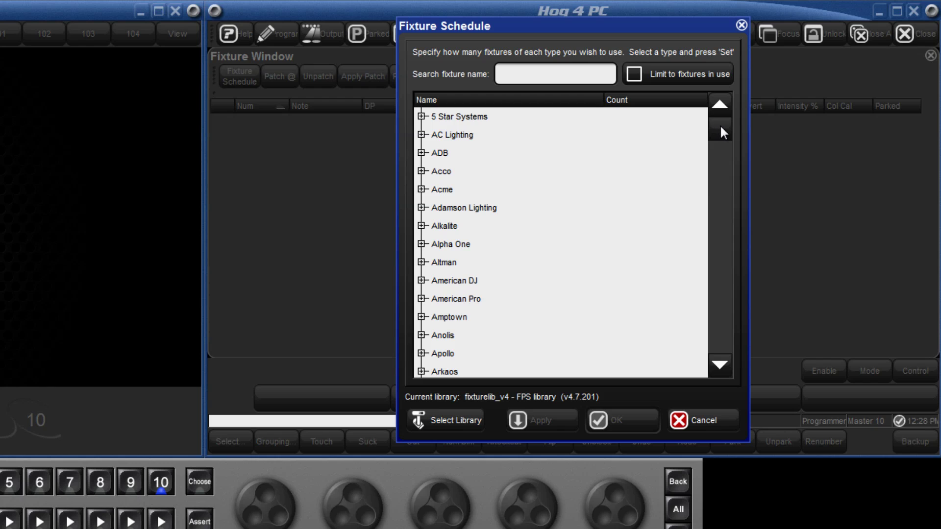
drag(721, 127, 724, 218)
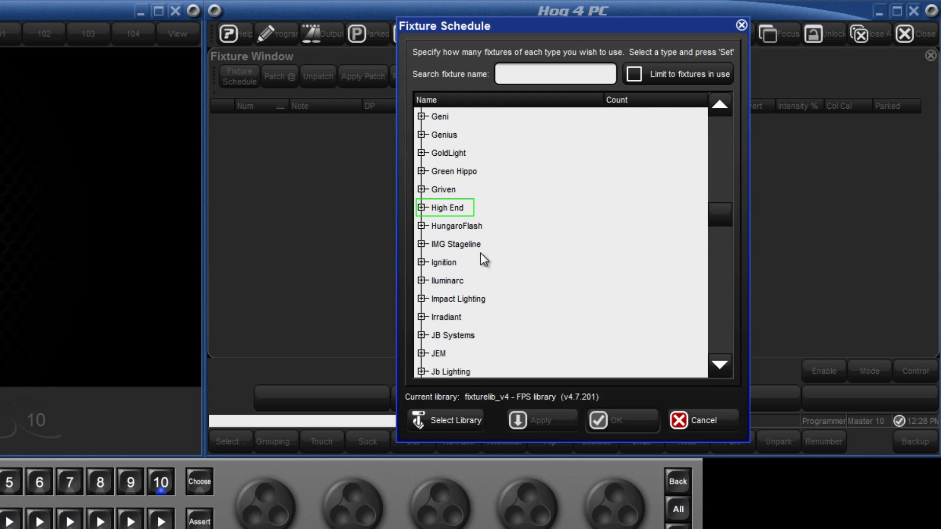
click(421, 208)
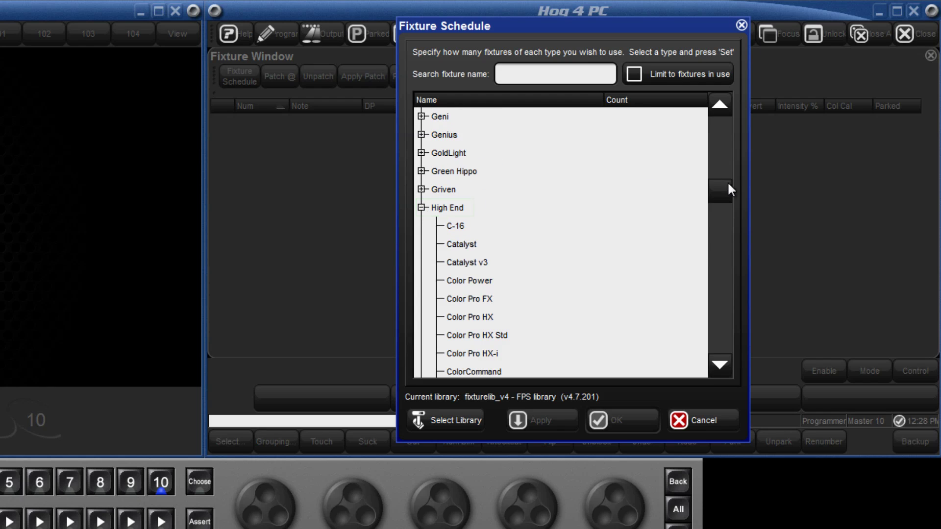
drag(727, 181, 724, 215)
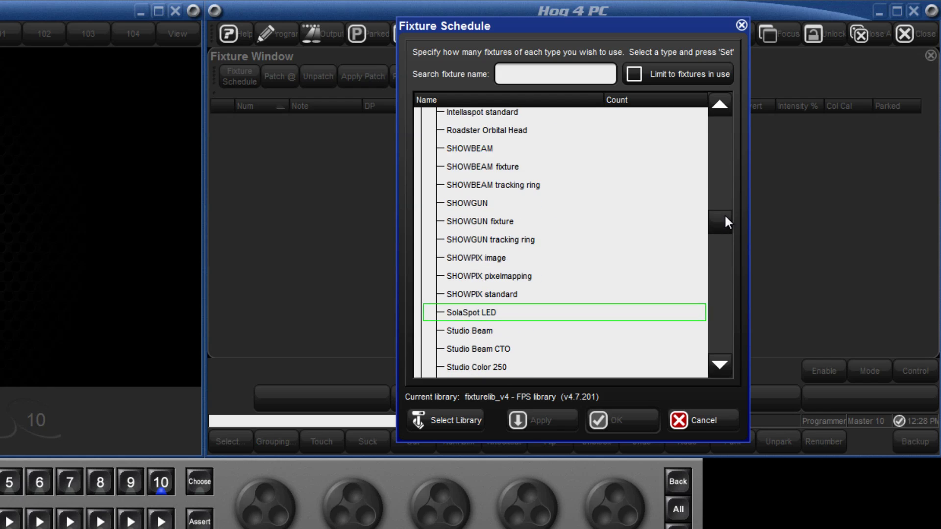
click(495, 311)
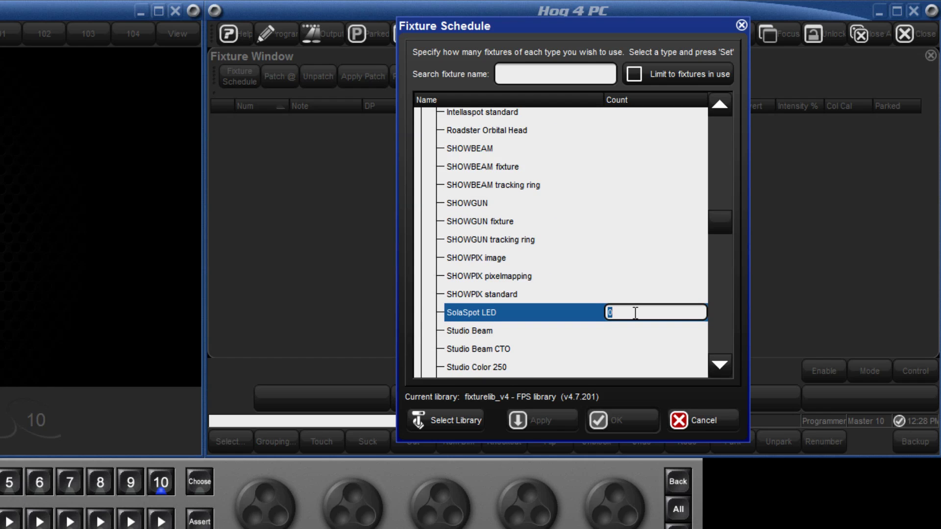
text(5)
key(Return)
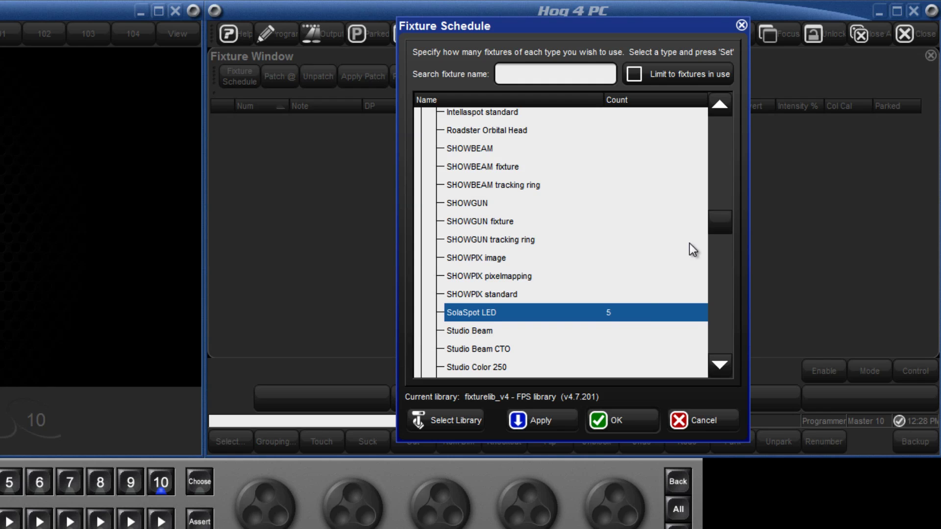
Set the High End trackspot Bolt count to 5, apply the fixture schedule and close it
drag(731, 227, 731, 256)
click(493, 246)
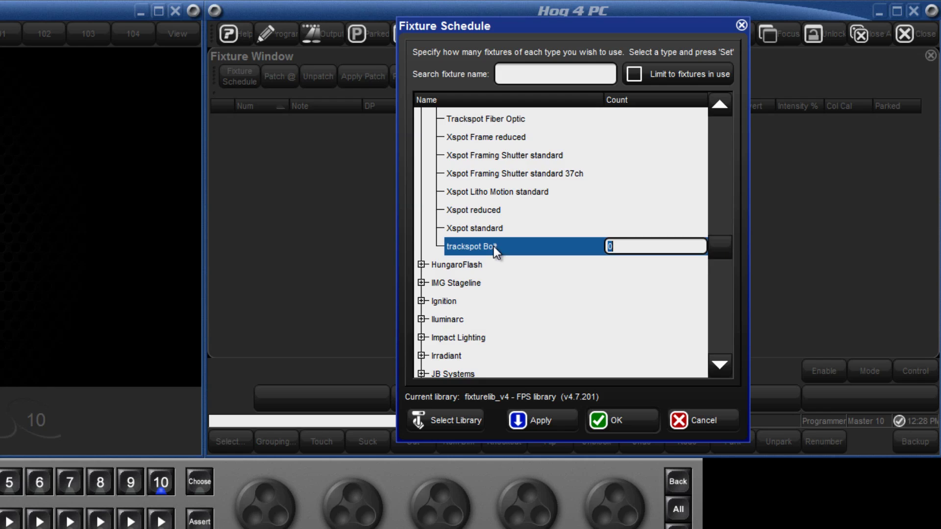
text(5)
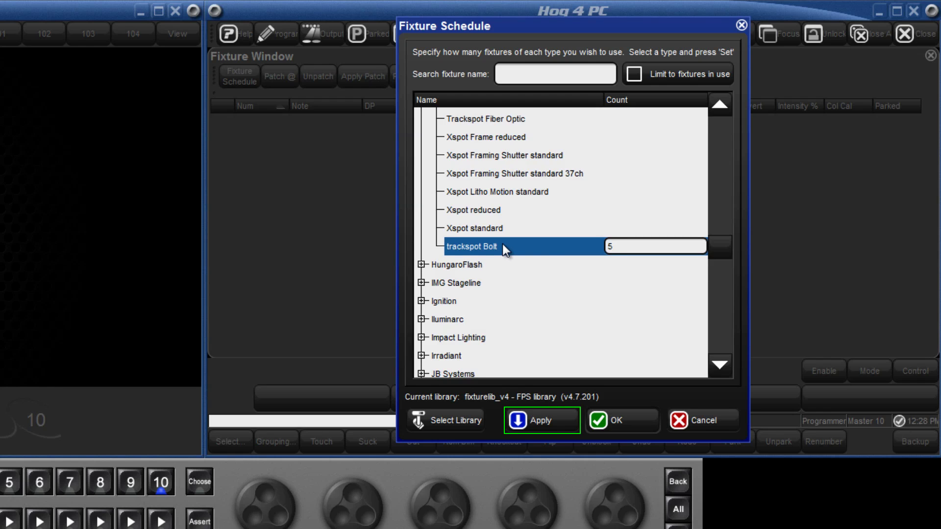
key(Return)
click(548, 417)
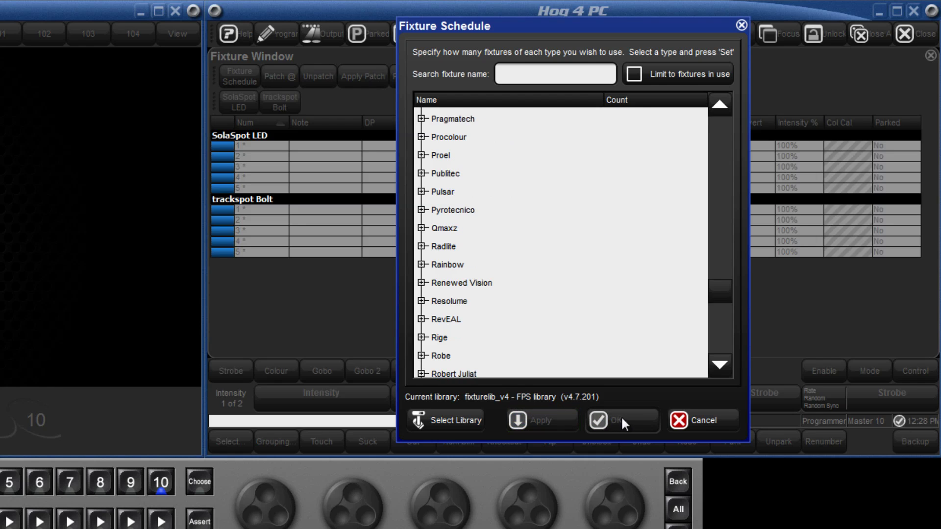
click(703, 422)
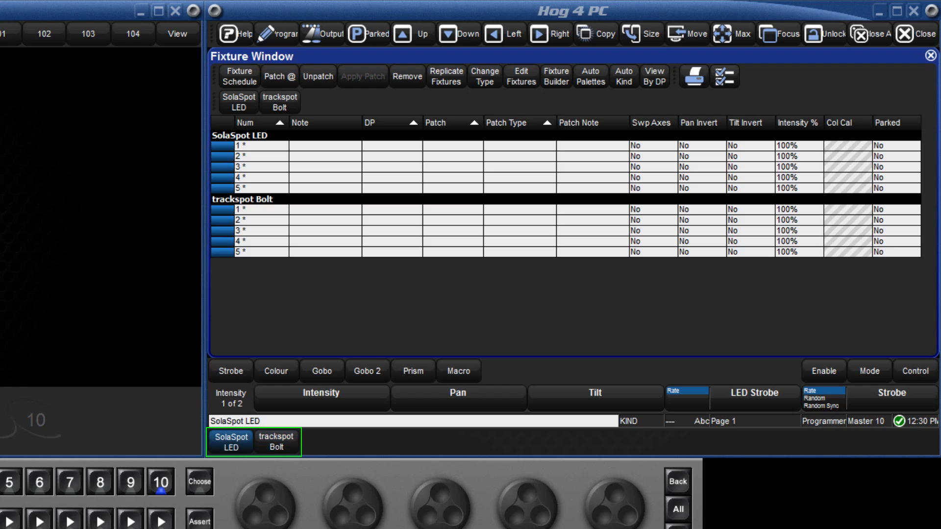
Clear the fixture selection and renumber all the trackspot Bolt fixtures starting from 11
key(BackSpace)
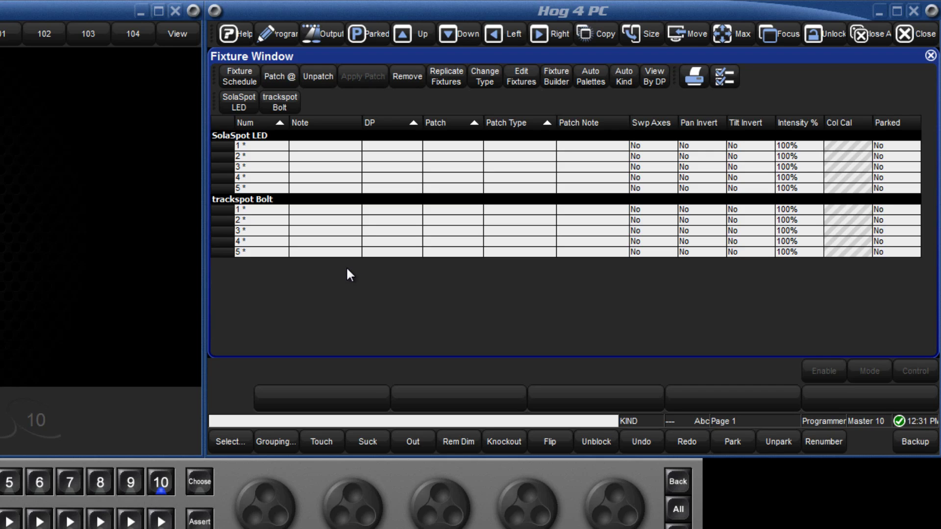
click(264, 199)
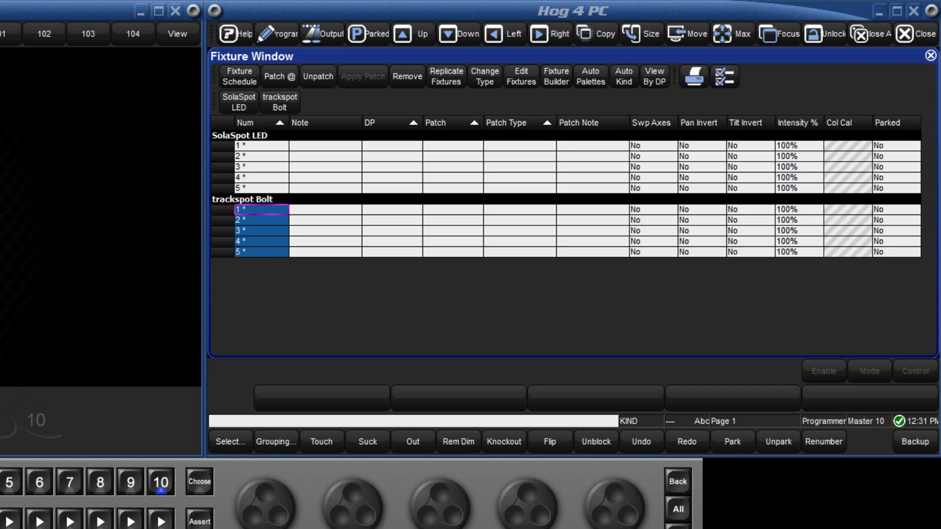
key(Return)
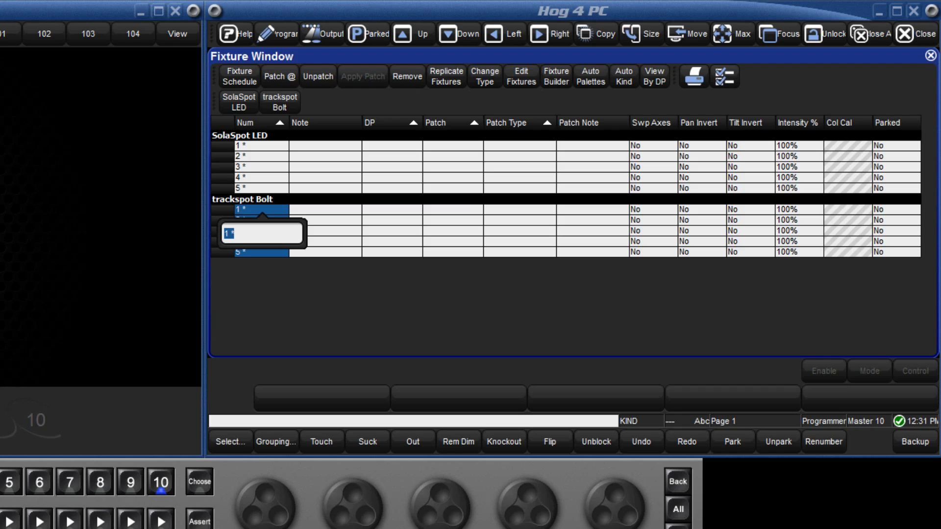
text(11)
key(Return)
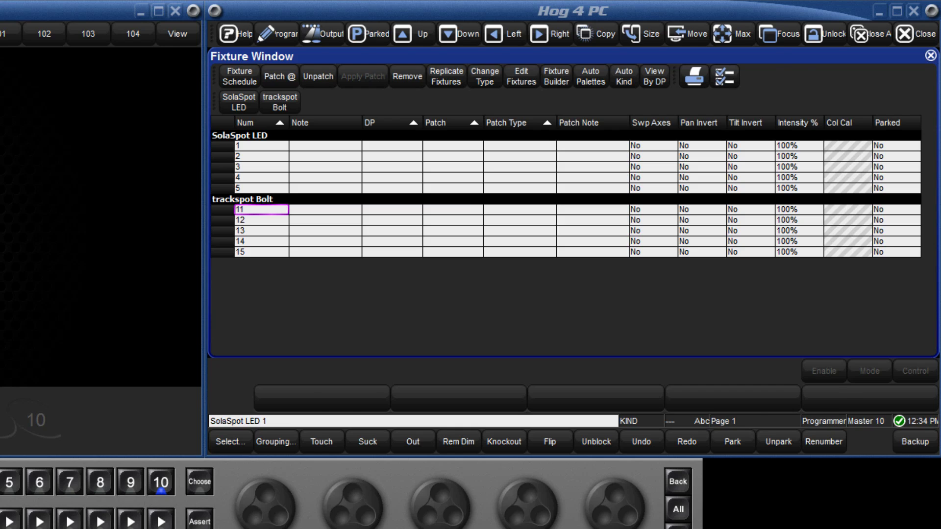
Patch SolaSpot LED 1 at address 1 and SolaSpot LED 2 through 5 from address 29 on the first DP 8000
click(278, 77)
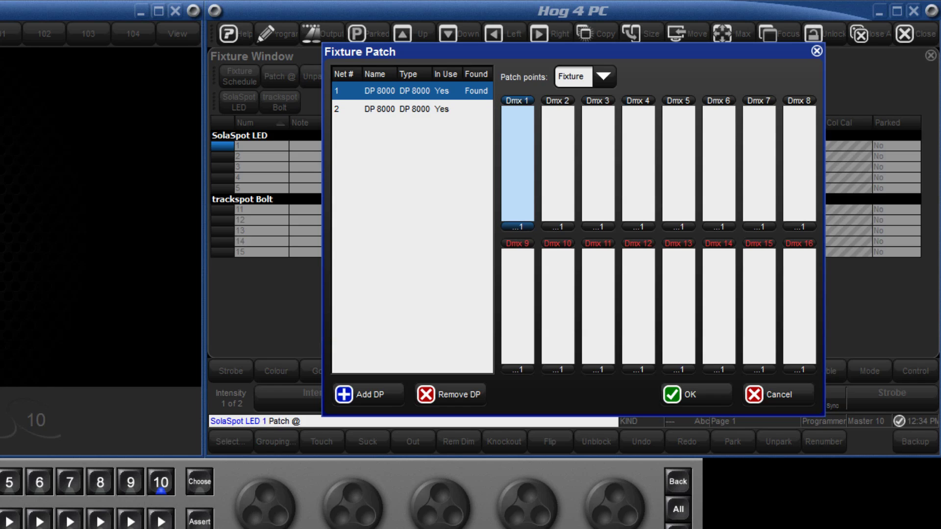
key(Return)
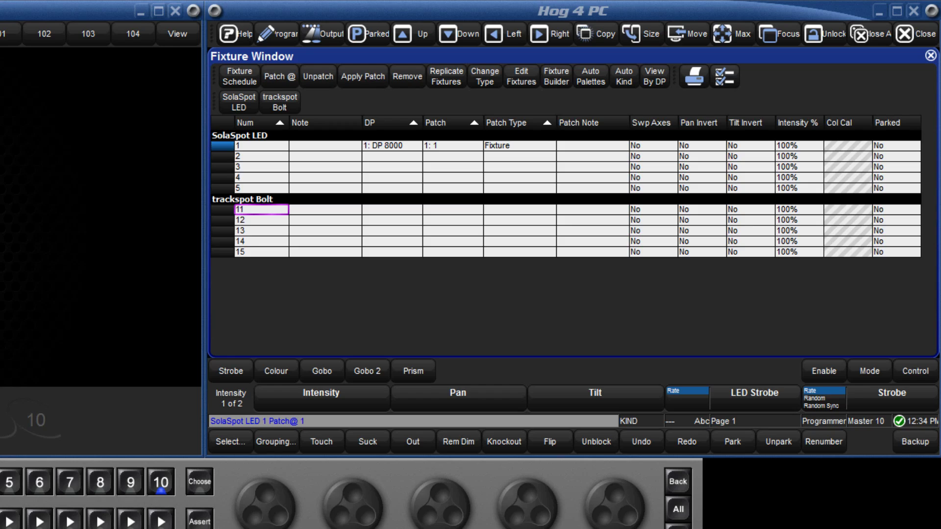
text(2)
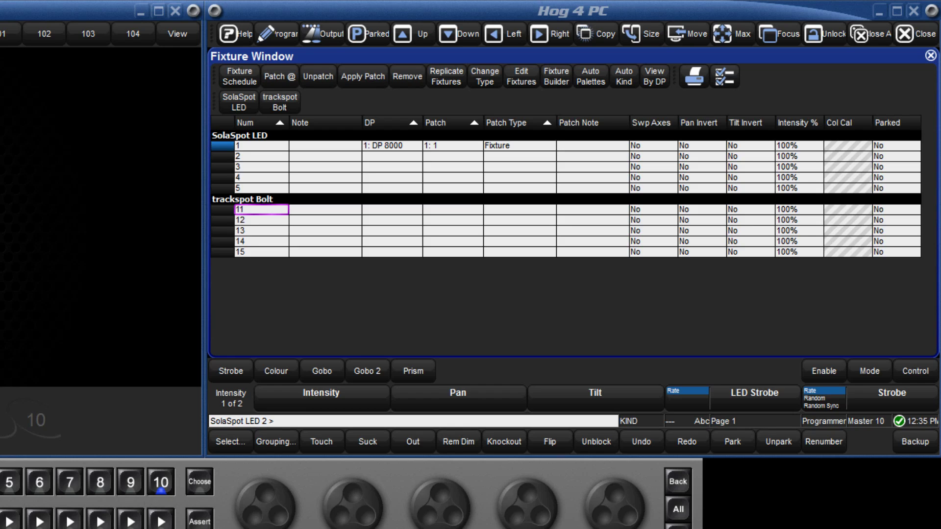
text(5)
key(shift+2)
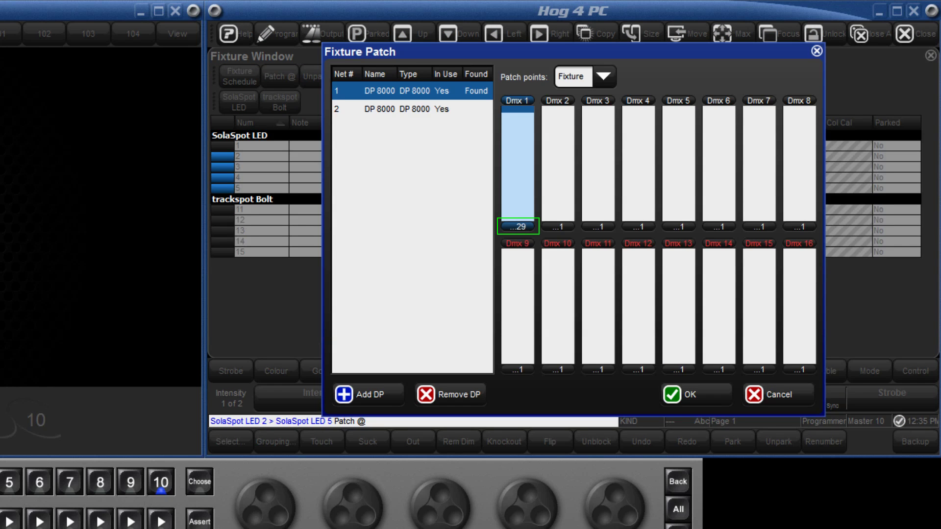
text(29)
key(Return)
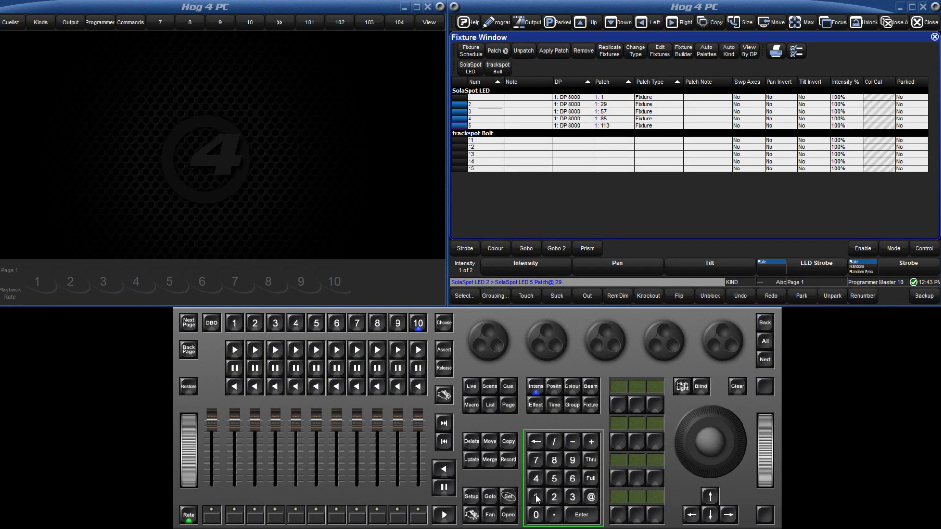
Patch trackspot Bolt 11 through 15 on DP 2, universe 3, starting at address 201
double_click(537, 499)
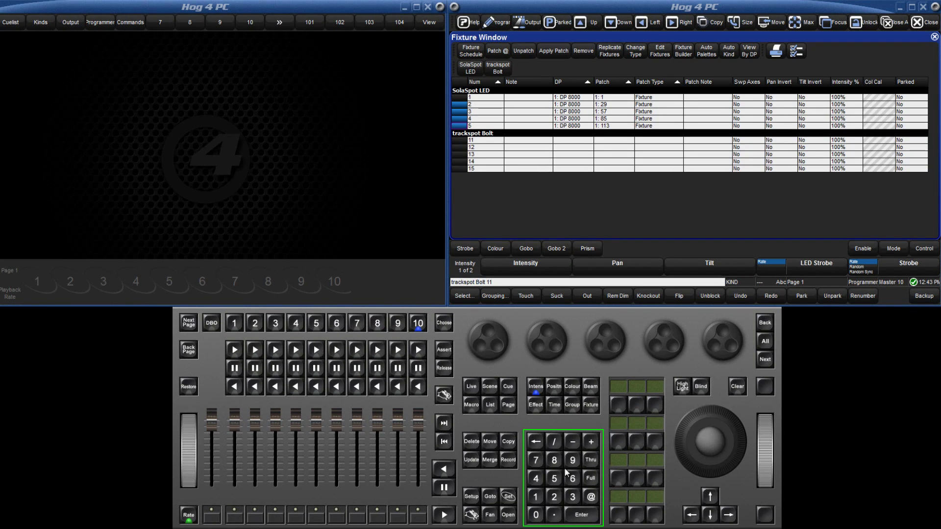
click(591, 459)
click(537, 498)
click(553, 480)
click(590, 497)
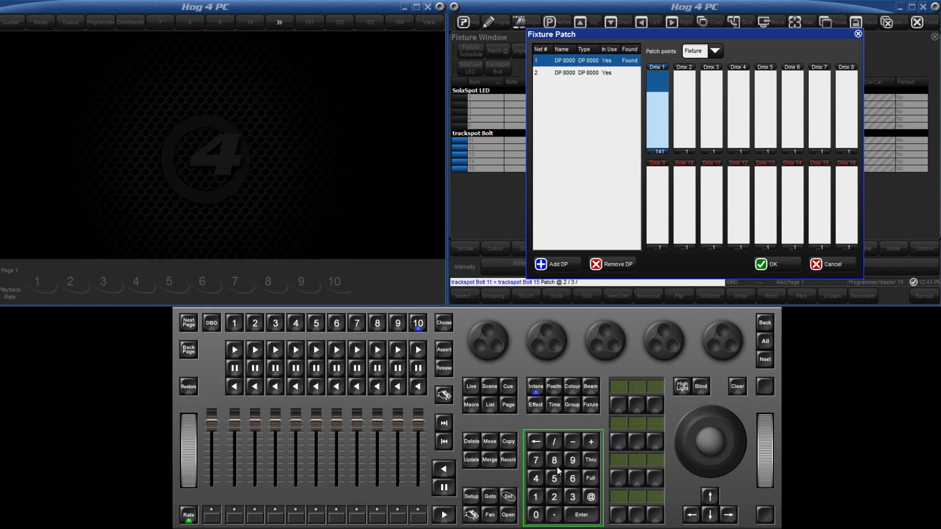
click(554, 497)
click(537, 515)
click(576, 510)
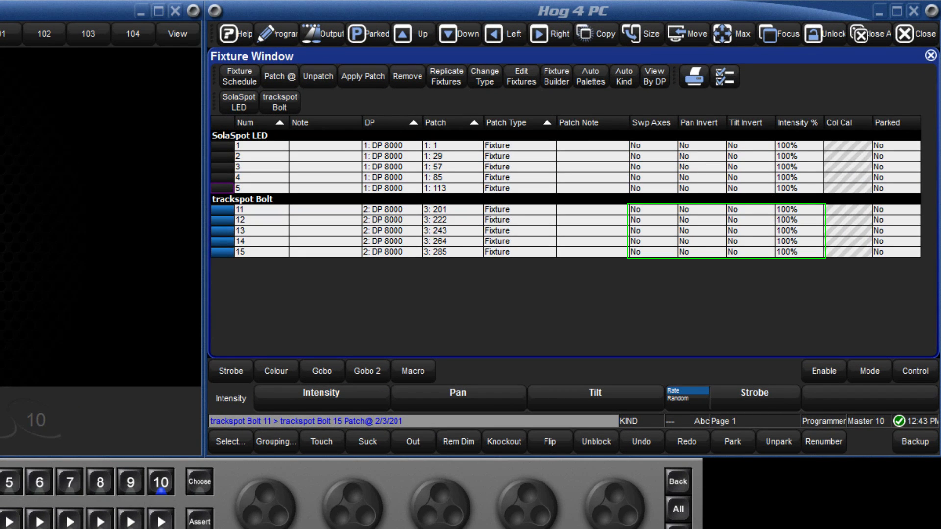
Set the patch intensity to 50% for trackspot Bolt fixtures 11 and 12
click(806, 208)
text(5)
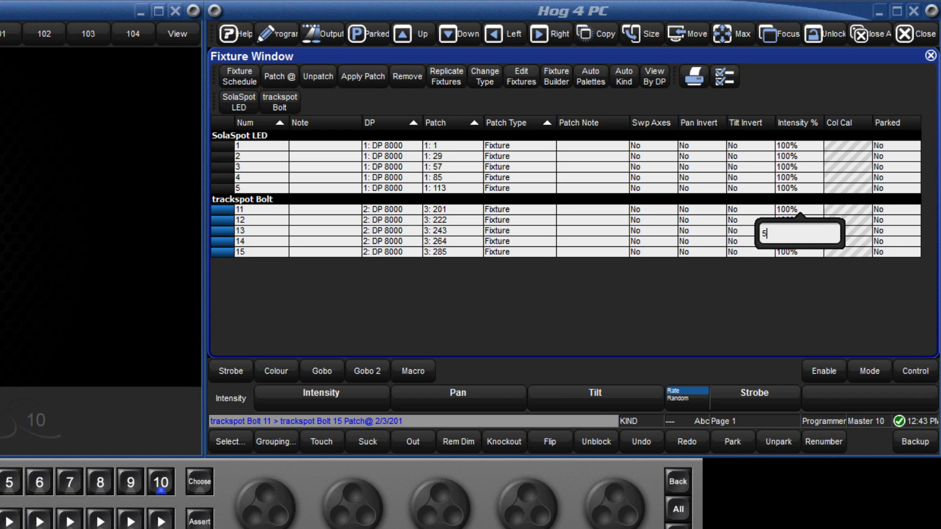
text(0)
key(Return)
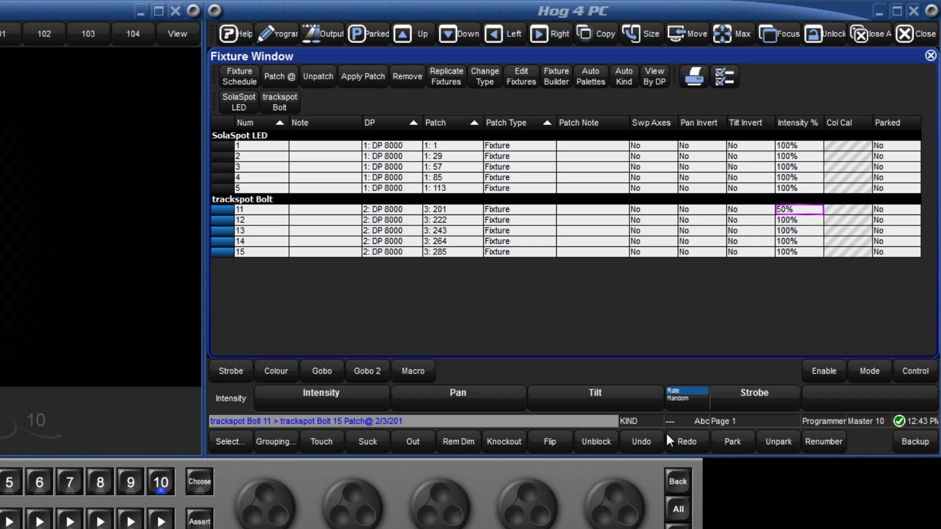
key(Down)
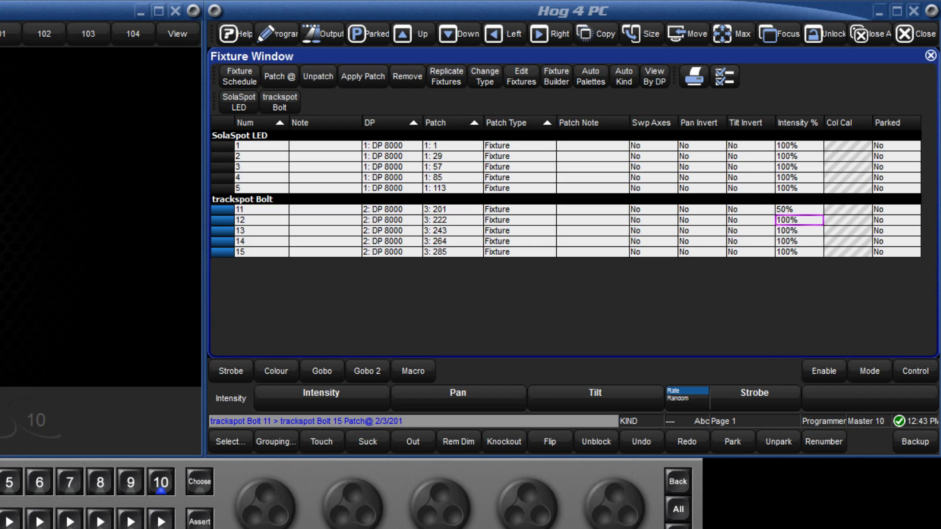
key(Return)
text(50)
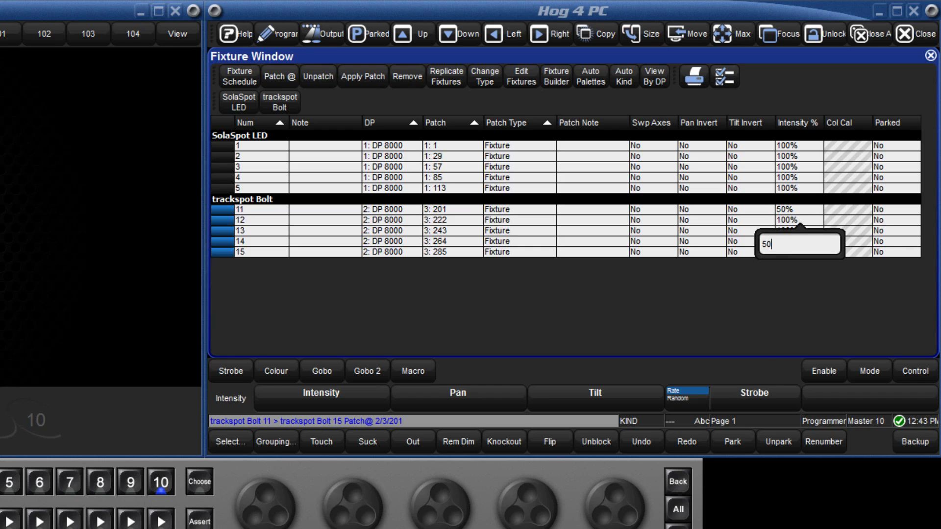
key(Return)
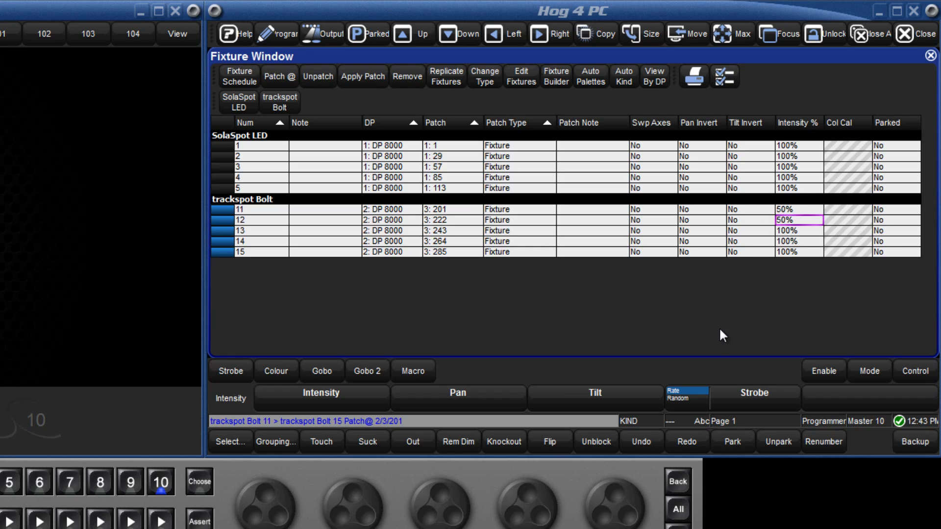
Set Tilt Invert to Yes for trackspot Bolt fixtures 11 and 13
double_click(744, 214)
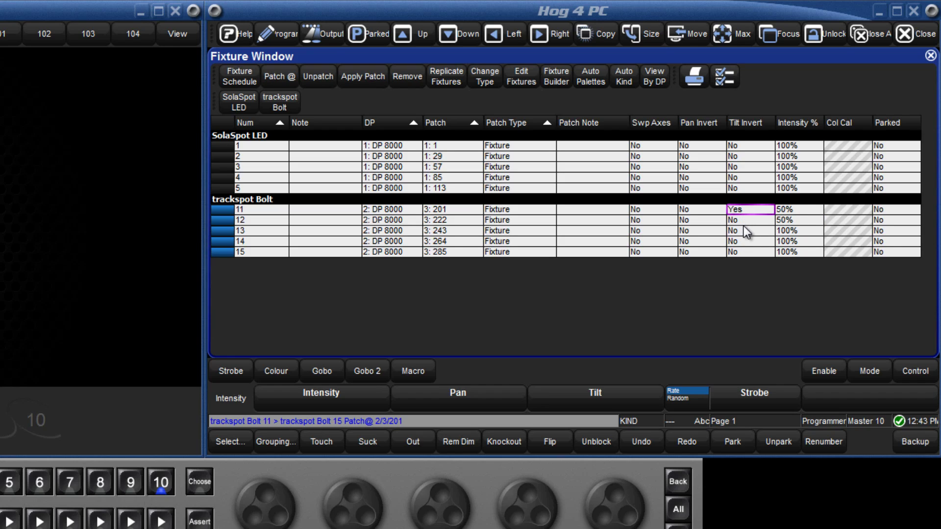
click(744, 231)
key(Return)
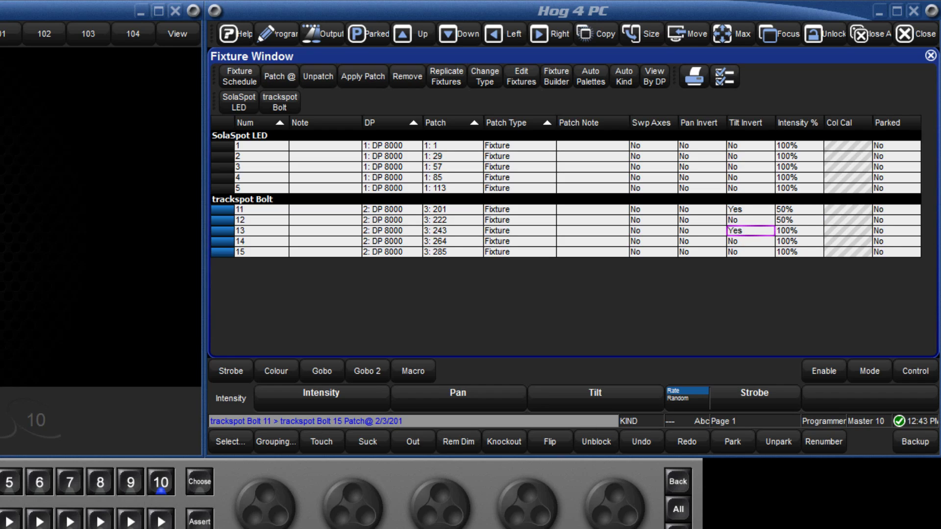
key(Return)
key(Return)
key(Return)
View the patch by DP and display the universes of the second DP 8000
click(666, 88)
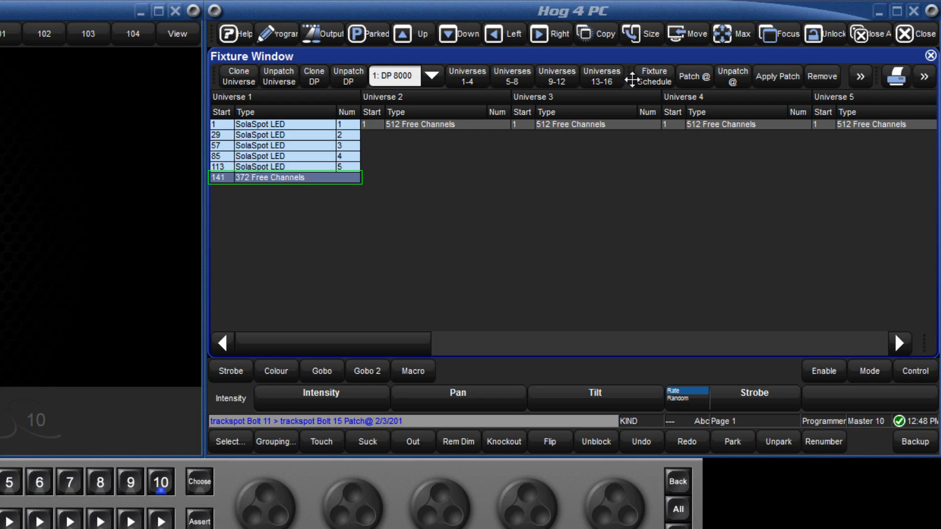
click(433, 74)
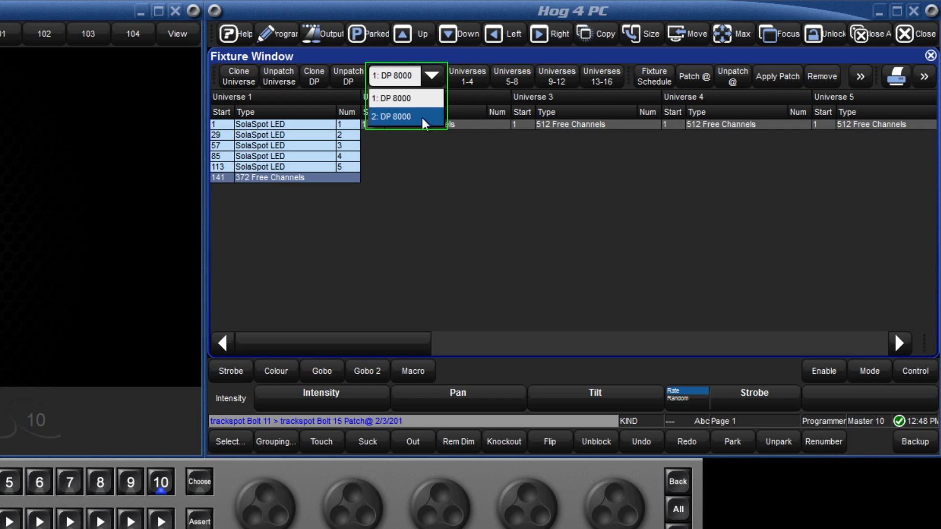
click(423, 116)
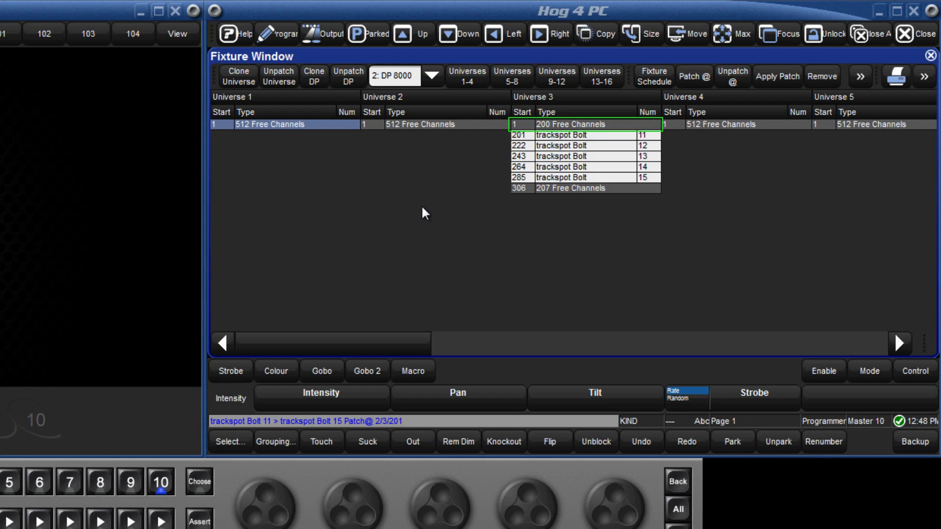
Examine the Clone Universe and Clone DMX Processor options for the second DP 8000, dismissing both without cloning anything
click(243, 75)
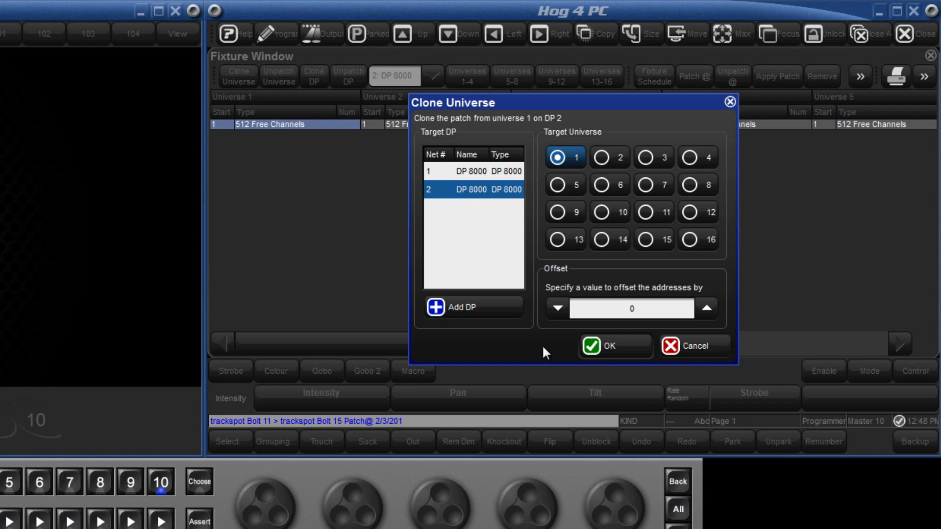
click(698, 346)
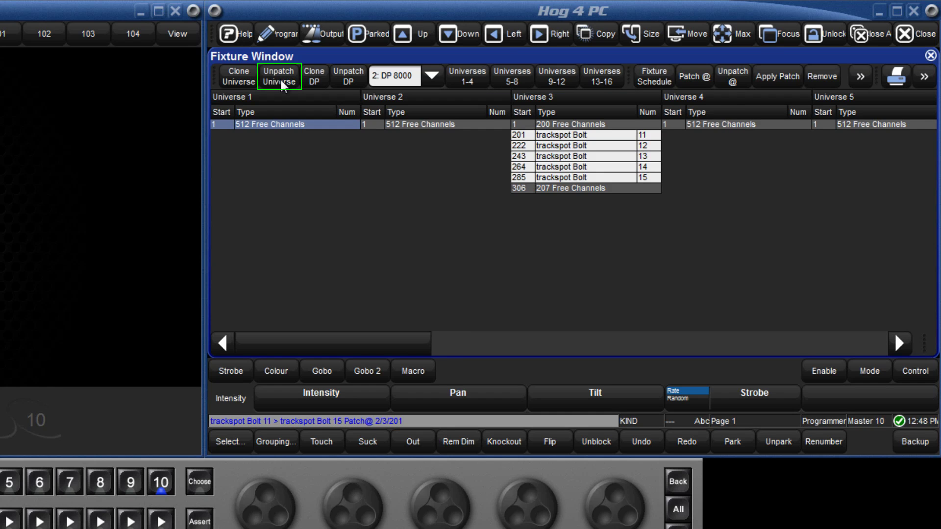
click(315, 80)
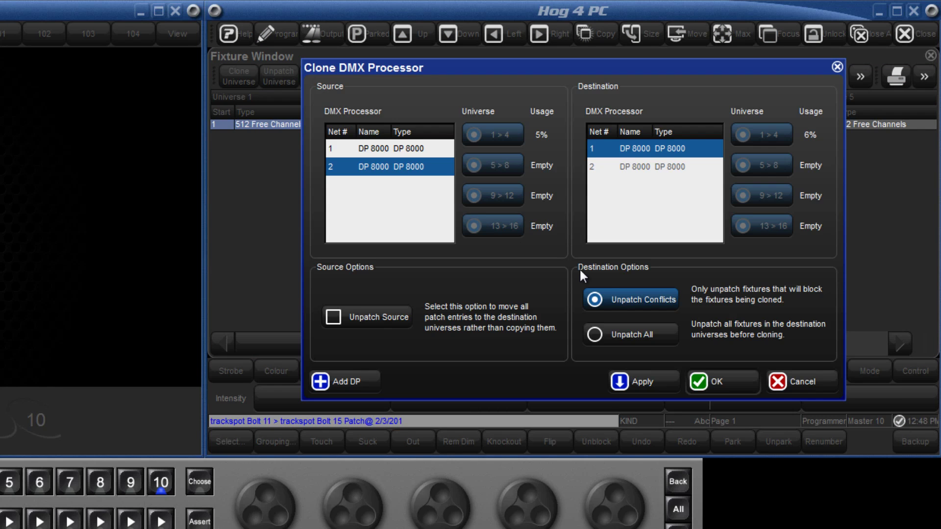
click(802, 385)
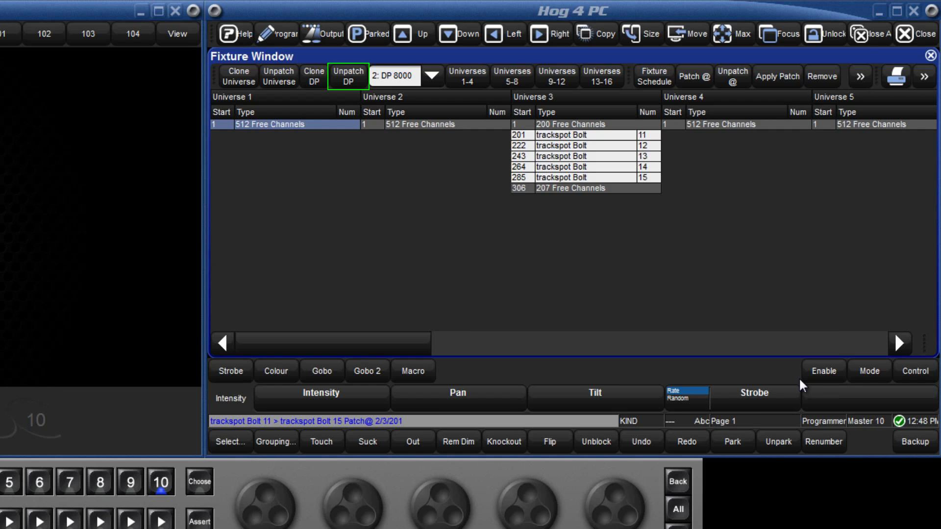
Return to the fixture list and generate auto palettes with groups, intensity, position, colour and beam palettes, group repeat 3 and alignment spacing 10
click(860, 73)
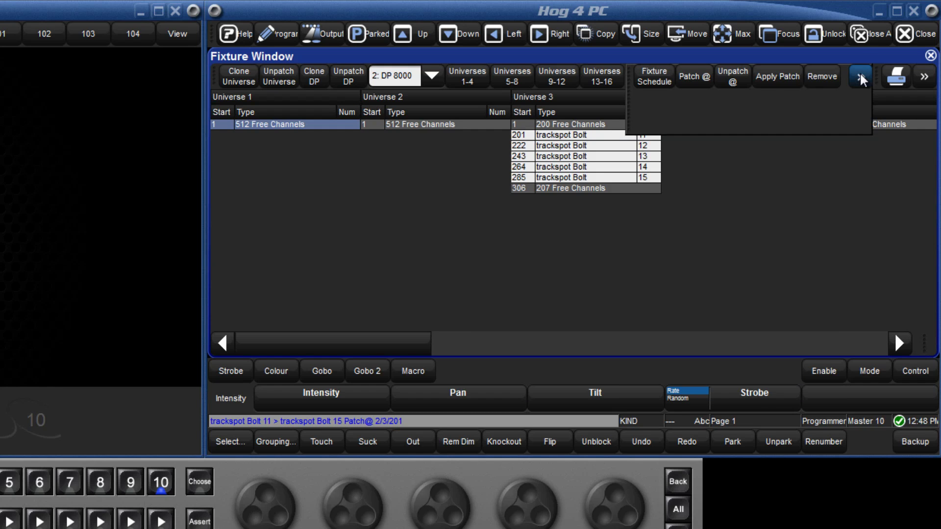
click(650, 126)
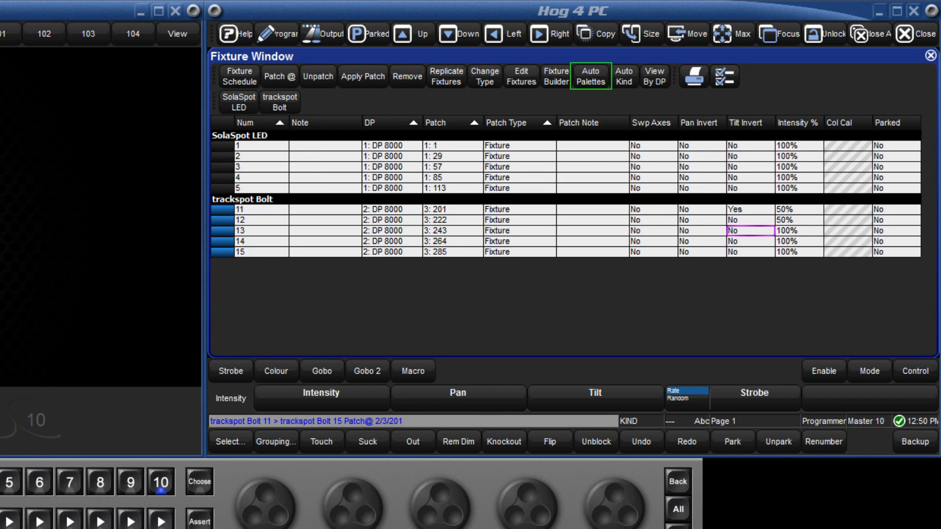
click(593, 73)
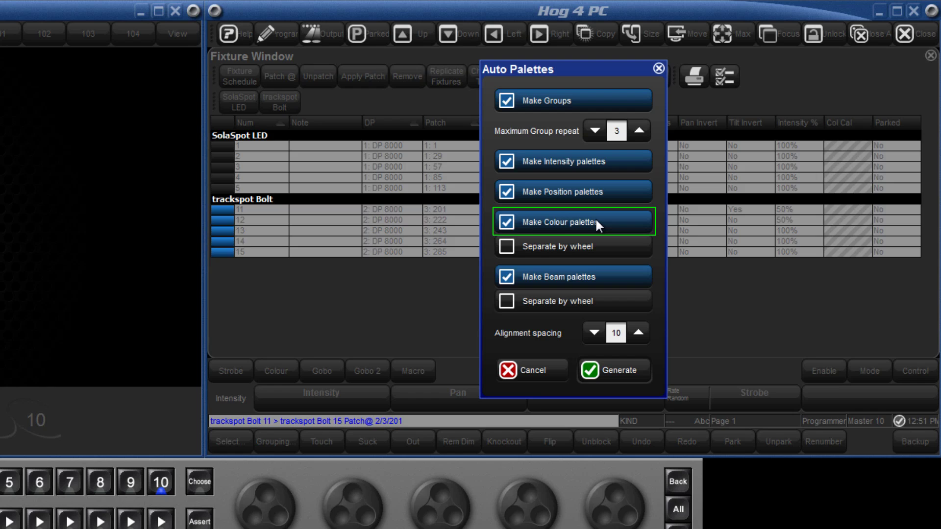
click(611, 368)
Replicate trackspot Bolt 15 and remove the replicated fixture 16 from the schedule
click(237, 436)
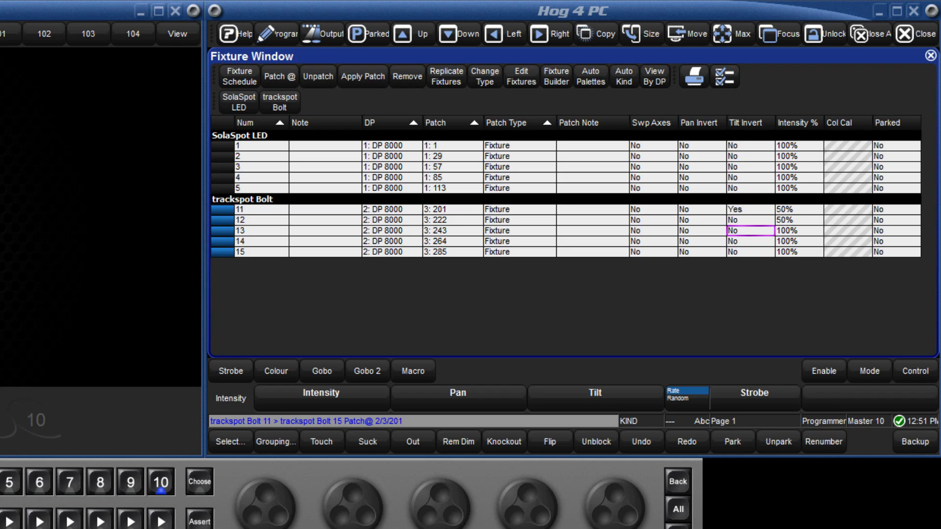
text(1)
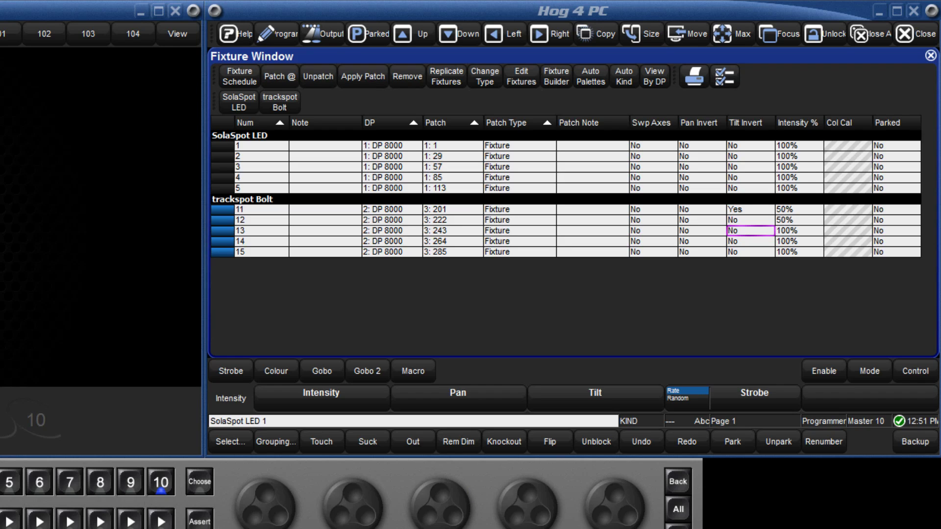
key(BackSpace)
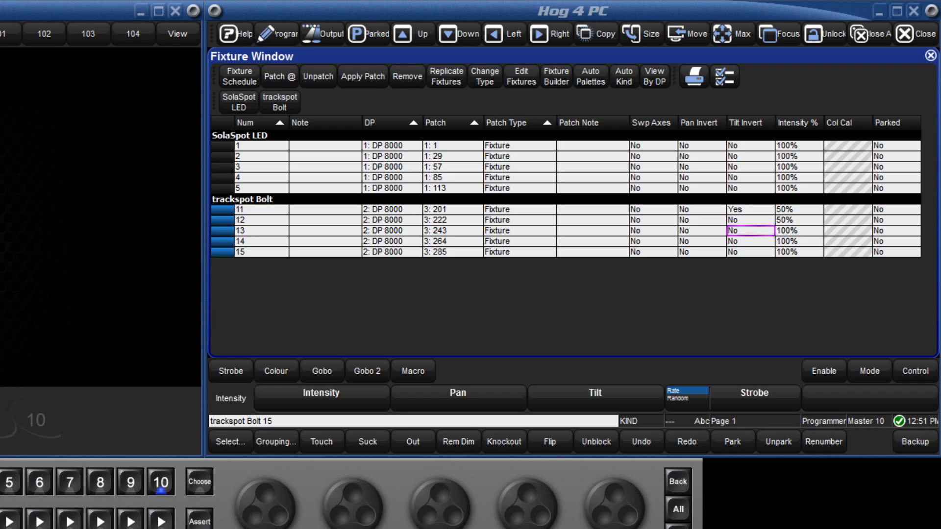
click(445, 75)
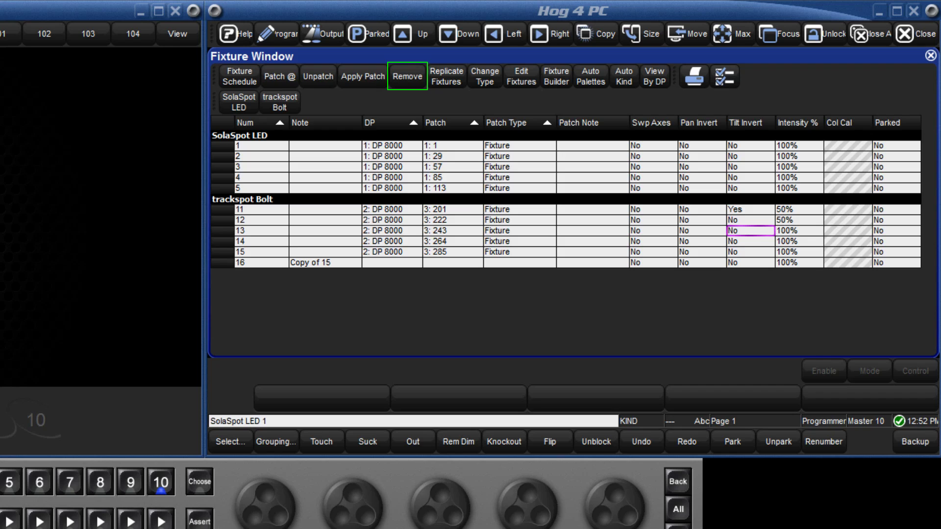
click(406, 74)
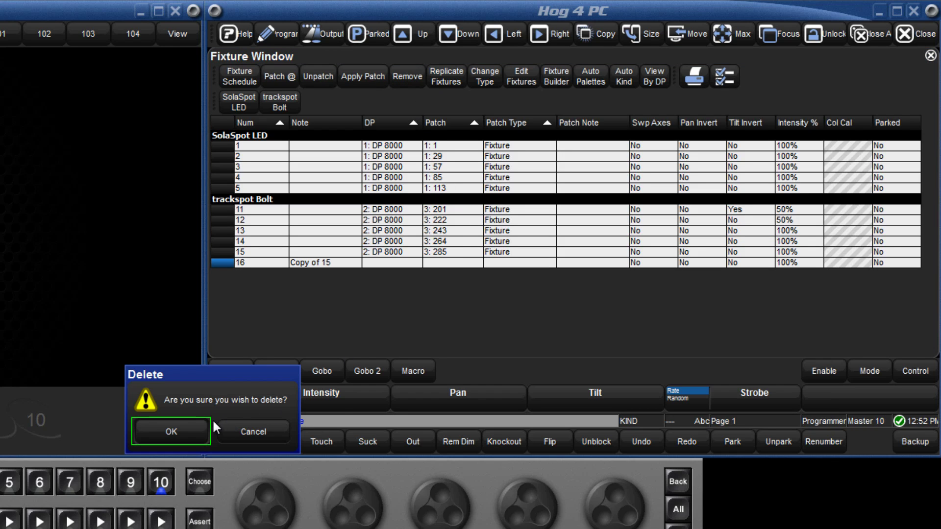
click(182, 429)
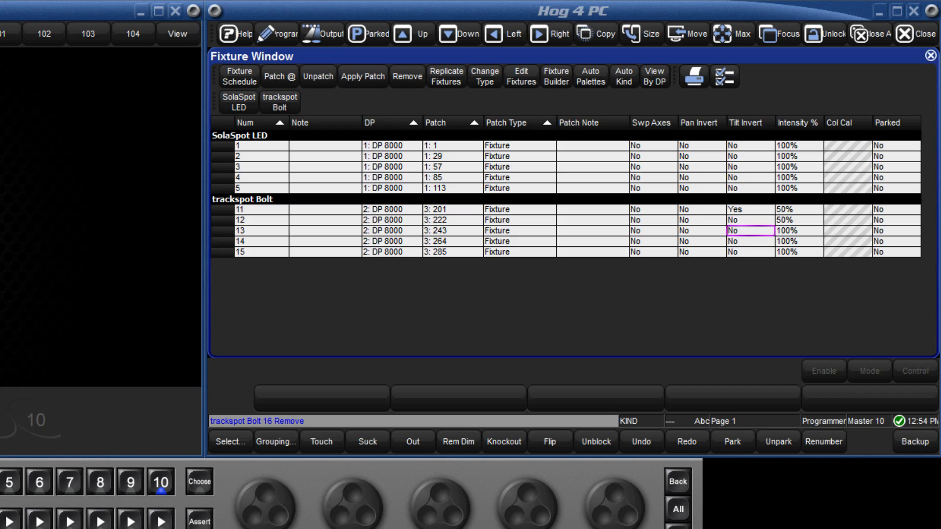
Change the type of trackspot Bolt 11 through 15 to the High End Trackspot, accepting that they are unpatched
text(11)
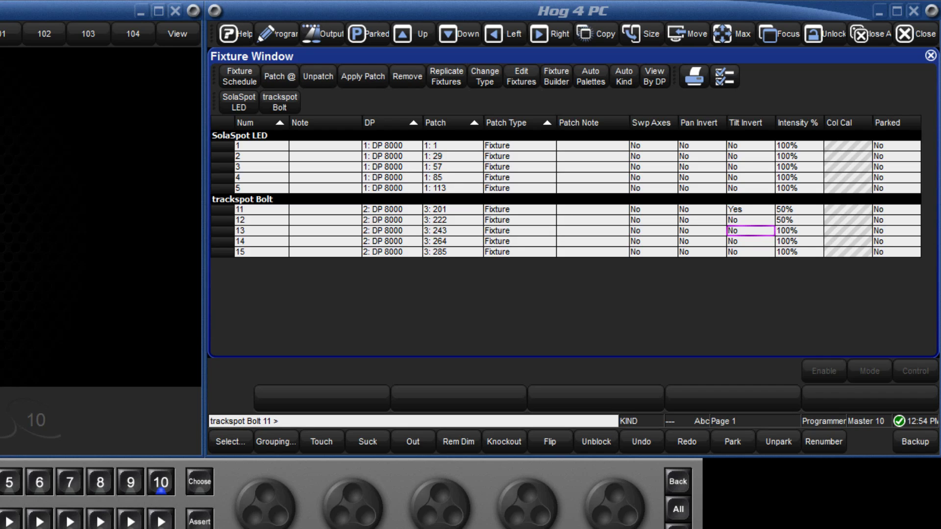
text(15)
key(Return)
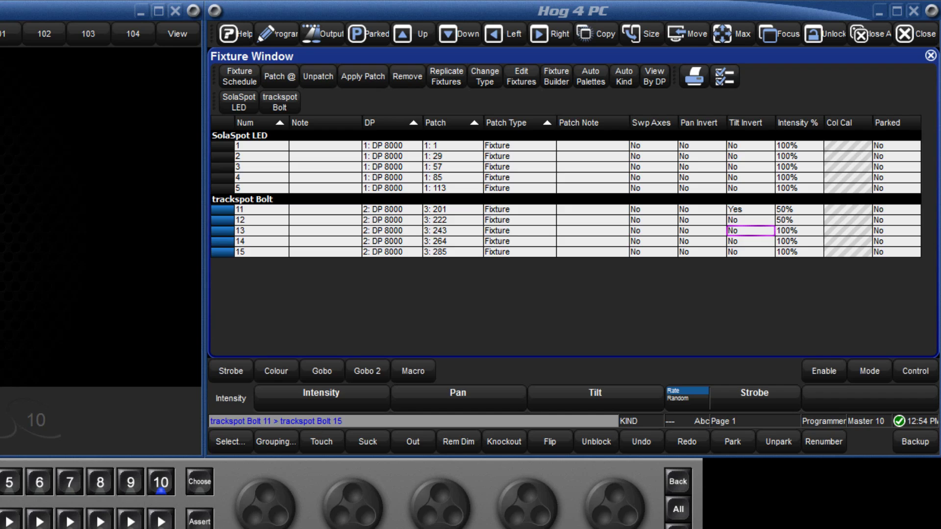
click(485, 84)
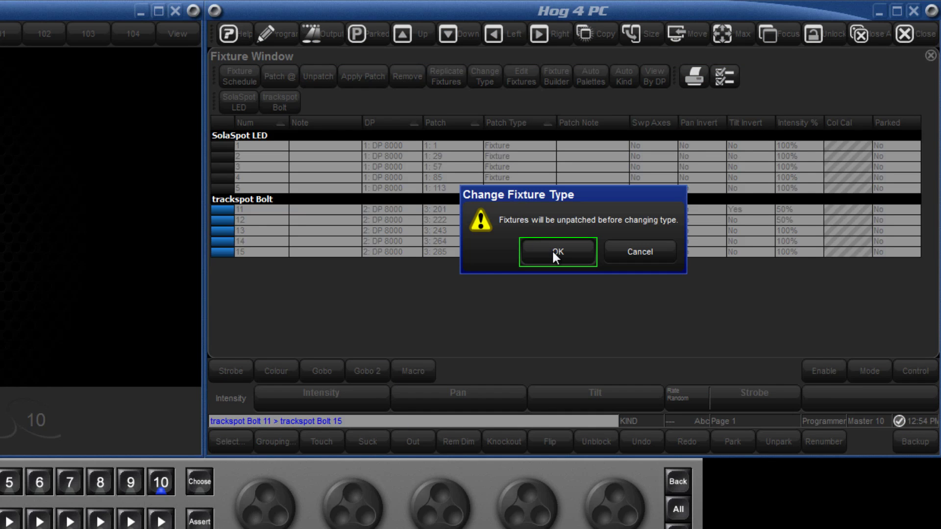
click(552, 249)
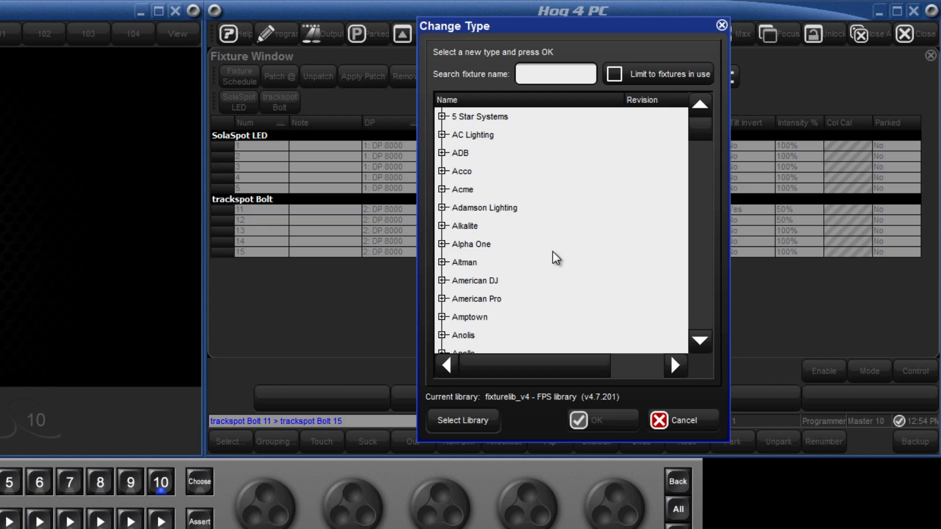
click(528, 75)
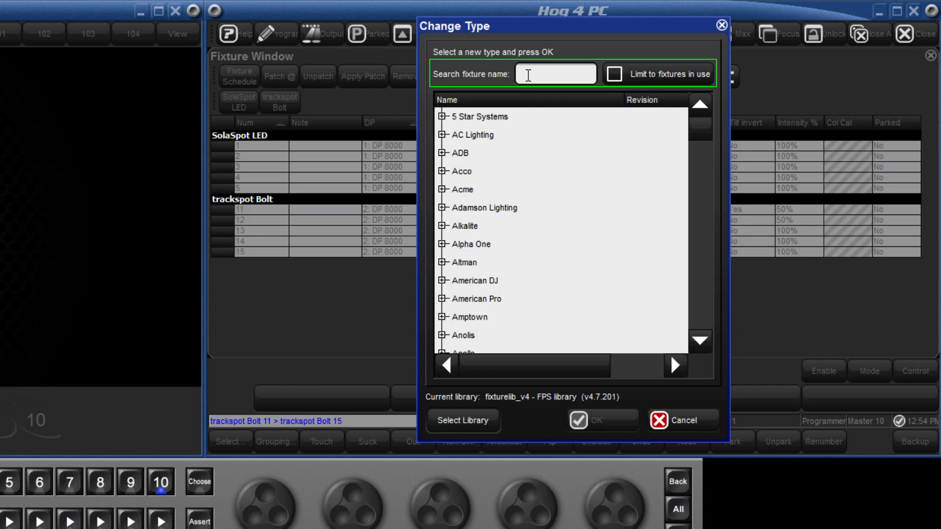
text(trackspot)
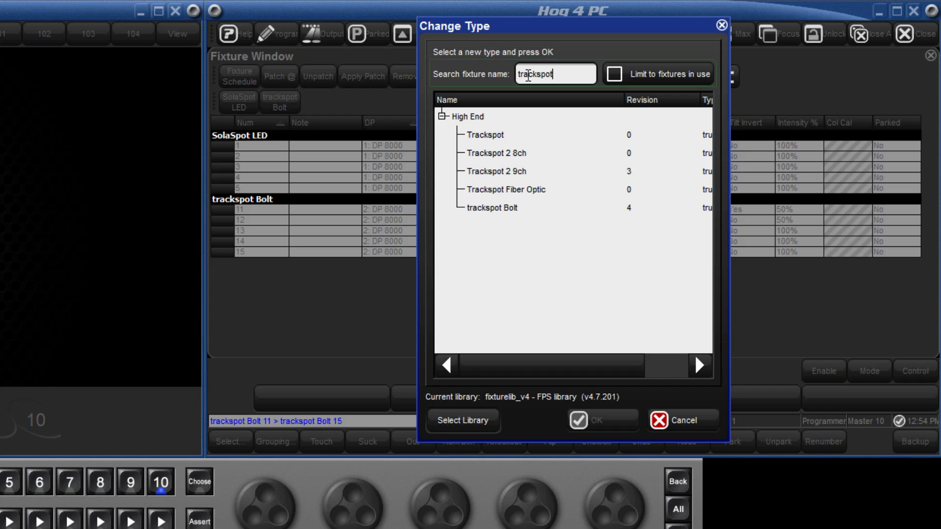
click(485, 139)
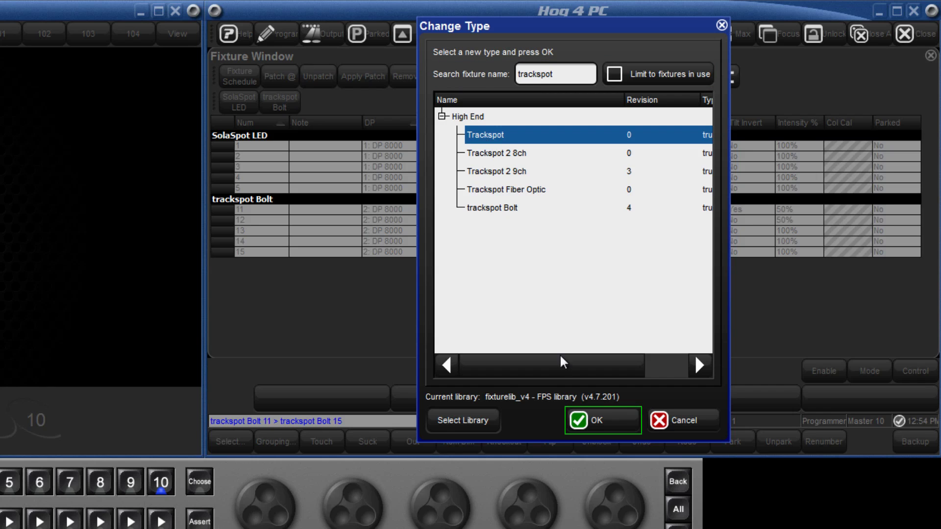
click(598, 417)
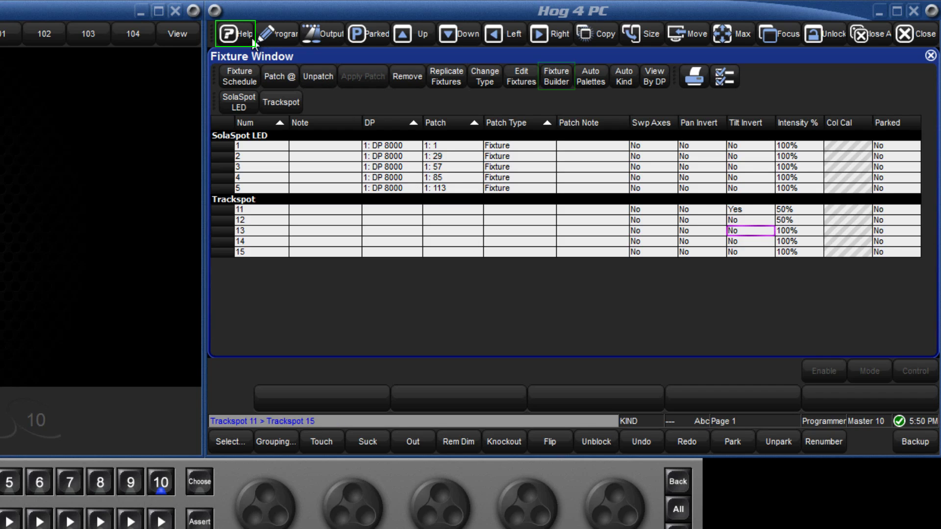
Look up section 23, The Fixture Builder, in the online user manual and display its 23.2 Fixture Builder Tutorial
key(F1)
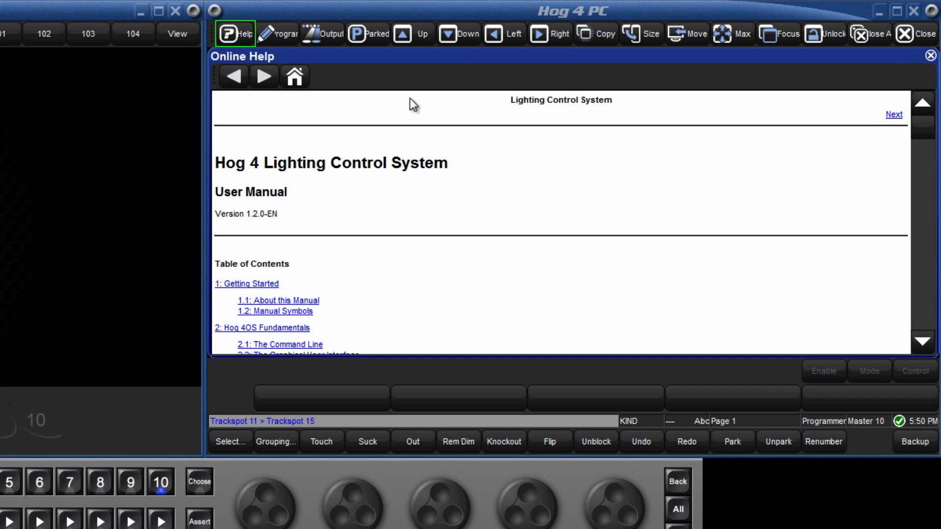
drag(913, 125, 920, 278)
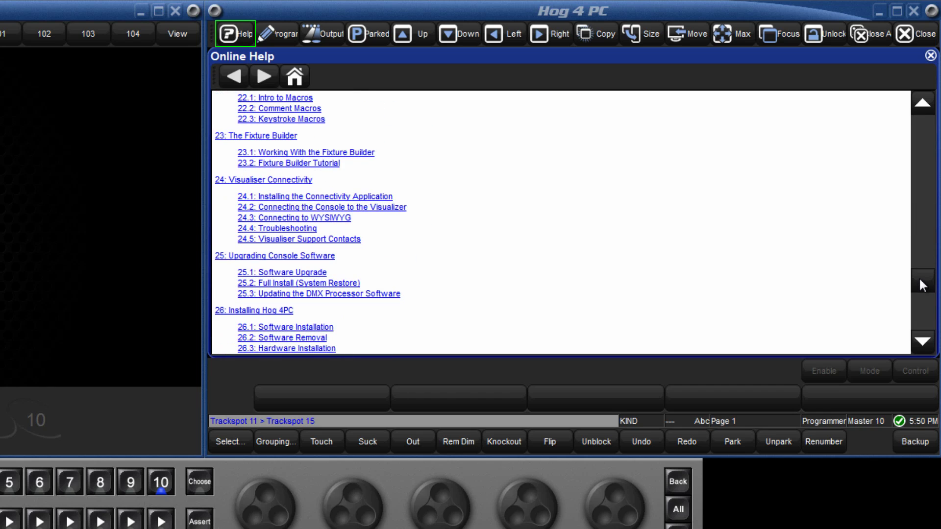
click(283, 135)
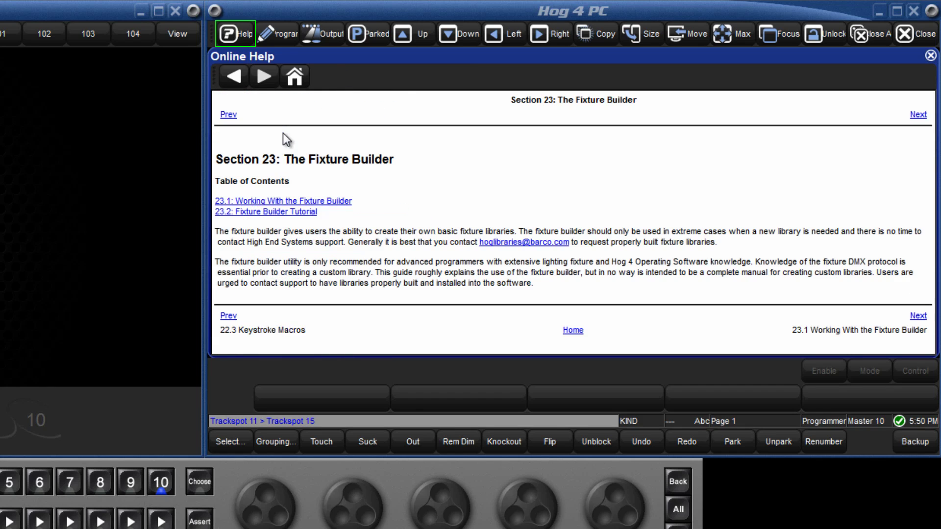
click(281, 212)
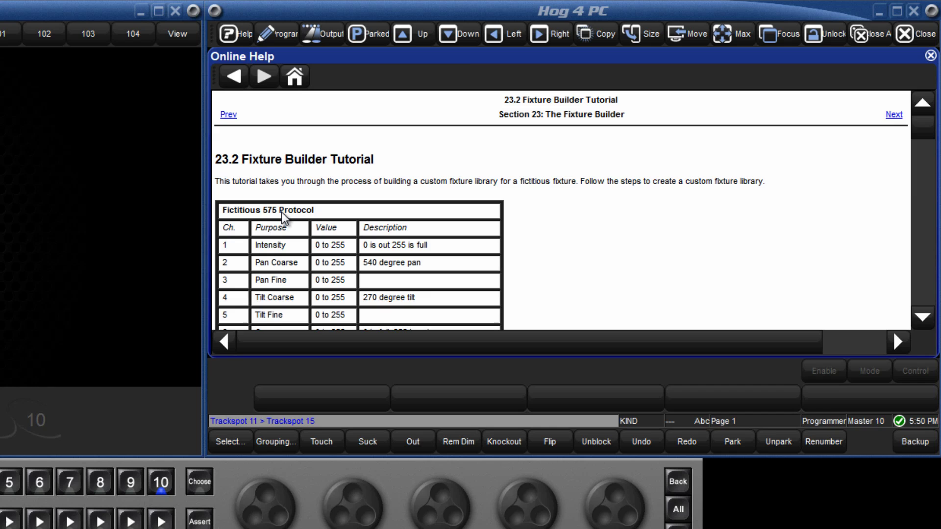